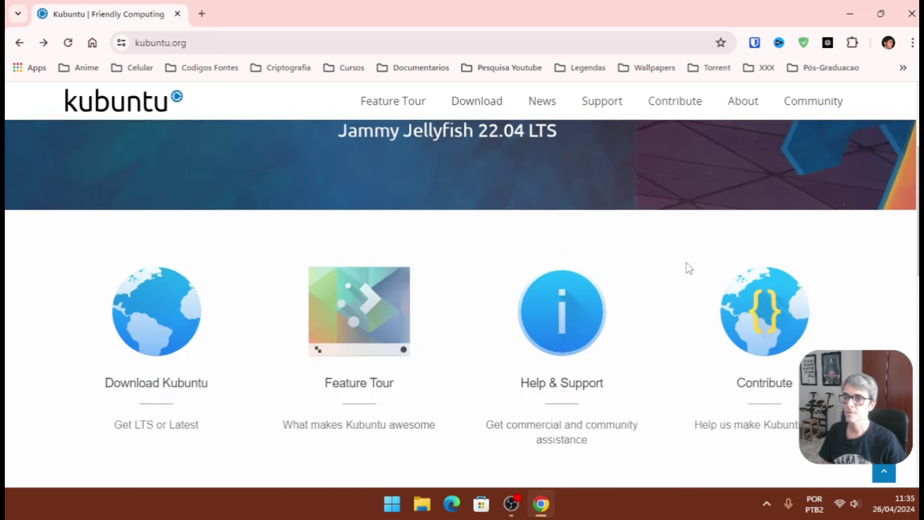
Download the 64-bit Kubuntu 24.04 LTS image from the Kubuntu site and save kubuntu-24.04-desktop-amd64.iso in the Downloads folder.
{"action": "scroll", "coordinate": [683, 260], "scroll_direction": "up", "scroll_amount": 3}
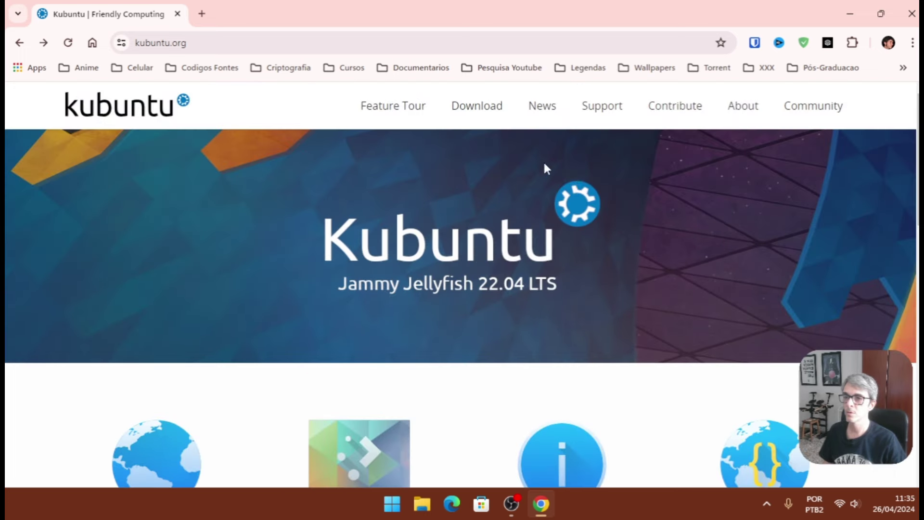
{"action": "left_click", "coordinate": [479, 110]}
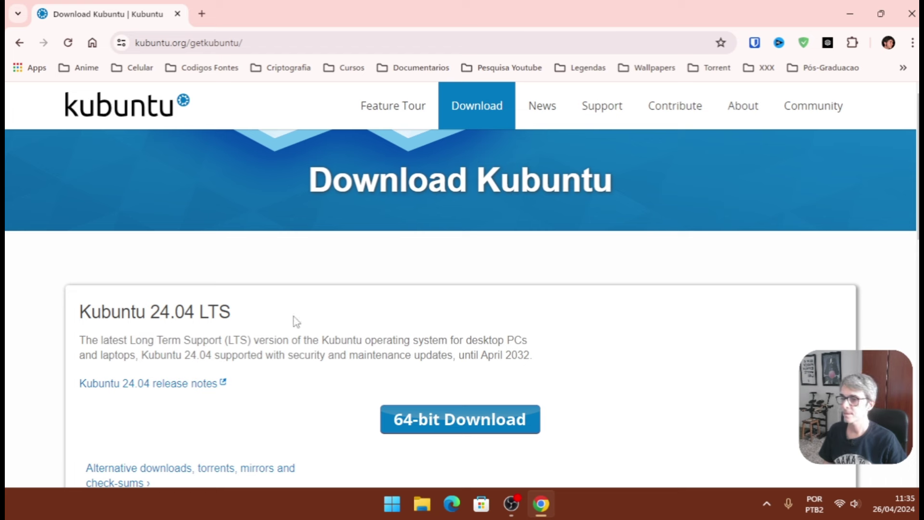
{"action": "left_click", "coordinate": [423, 417]}
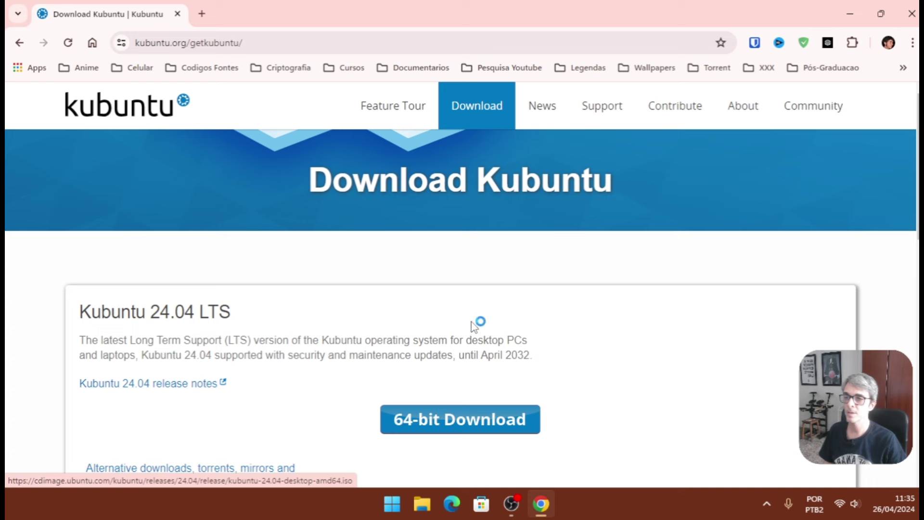
{"action": "left_click", "coordinate": [65, 155]}
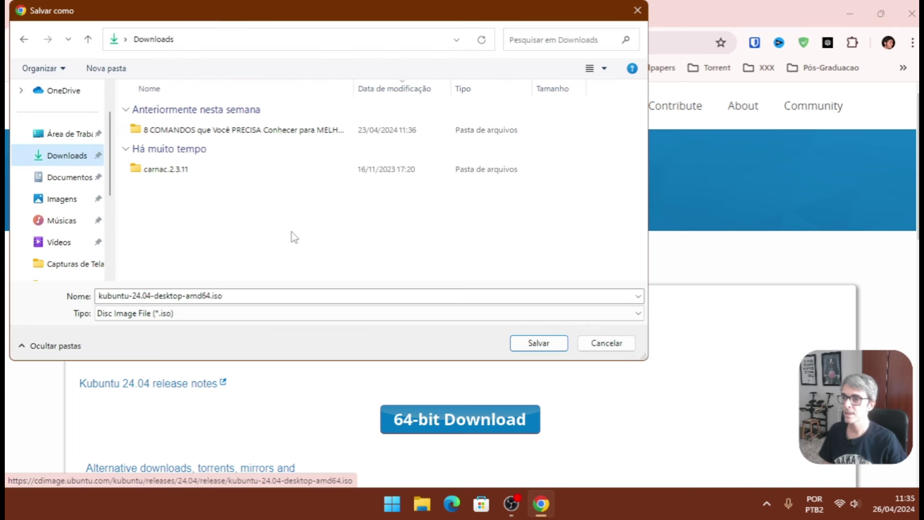
{"action": "left_click", "coordinate": [539, 343]}
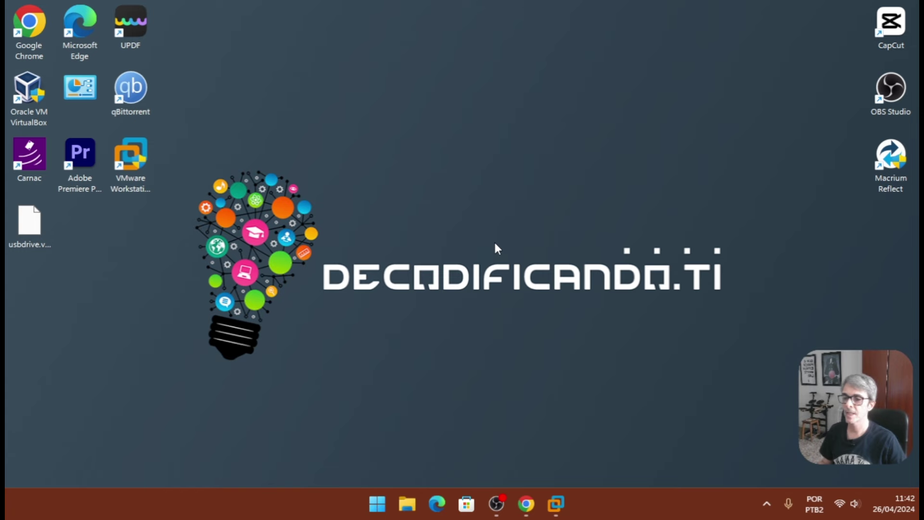
Switch to VMware Workstation and power on the Kubuntu24.04 virtual machine.
{"action": "left_click", "coordinate": [557, 504]}
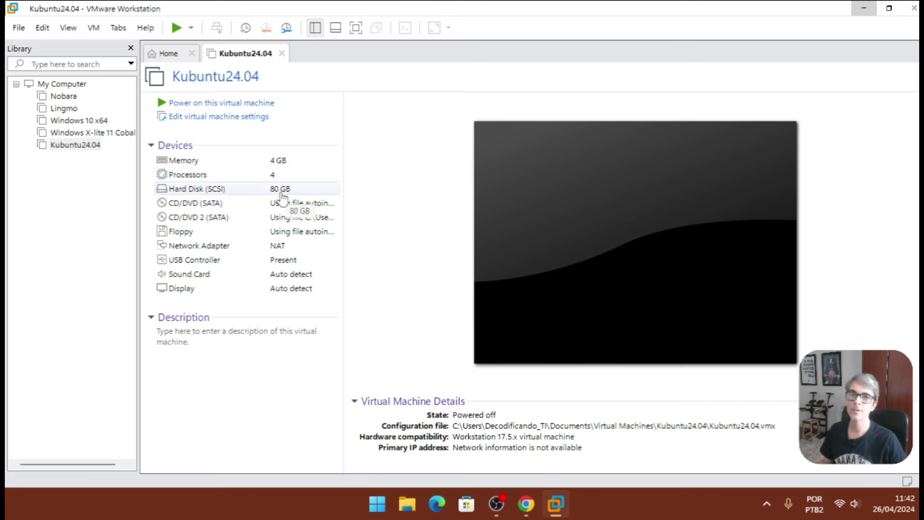
{"action": "left_click", "coordinate": [211, 104]}
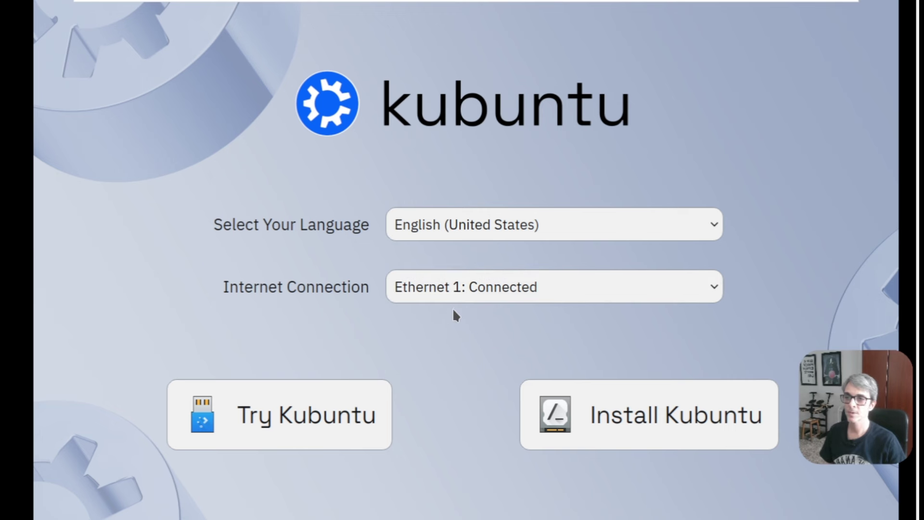
Set the live system's language to português (Brasil) - Portuguese (Brazil) and start the Kubuntu installation.
{"action": "left_click", "coordinate": [474, 233]}
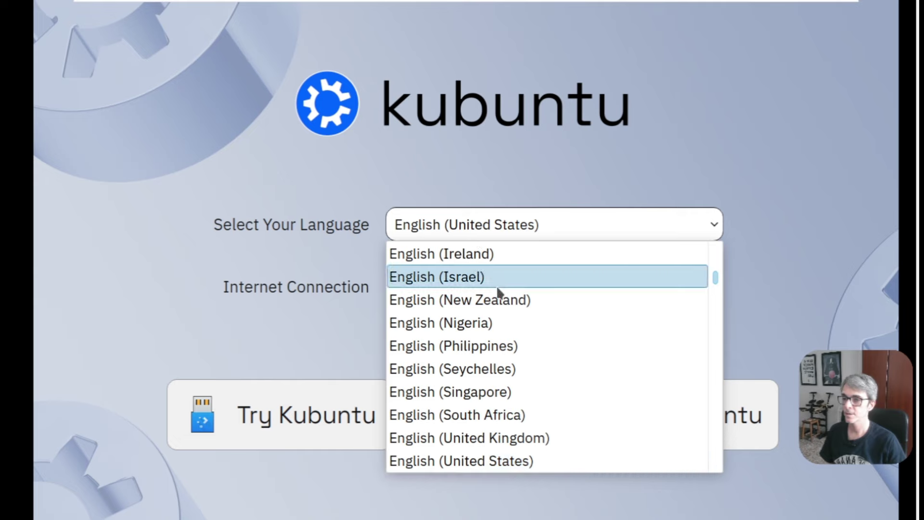
{"action": "scroll", "coordinate": [497, 293], "scroll_direction": "down", "scroll_amount": 3}
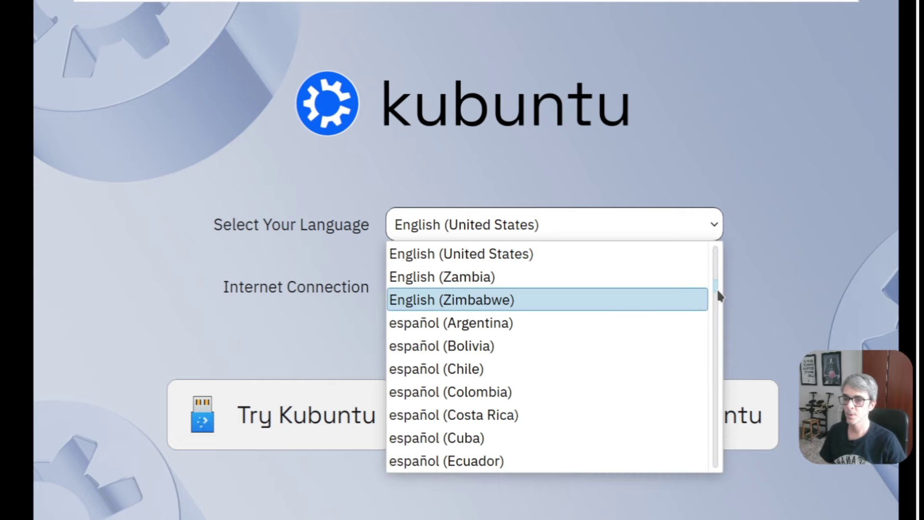
{"action": "left_click_drag", "start_coordinate": [717, 288], "coordinate": [712, 356]}
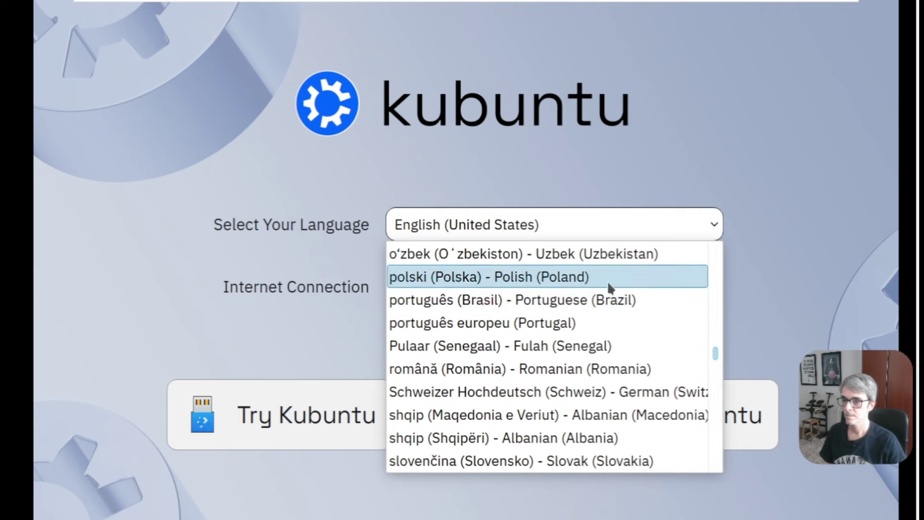
{"action": "left_click", "coordinate": [597, 299]}
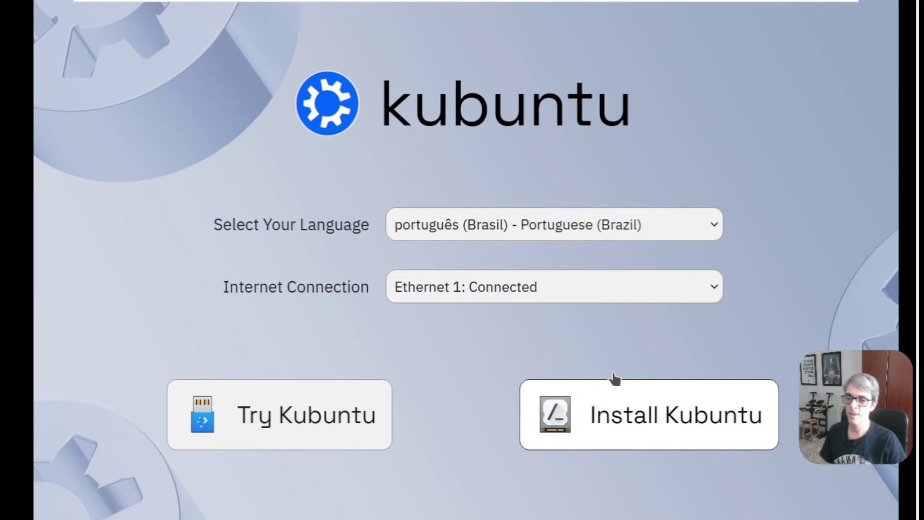
{"action": "left_click", "coordinate": [597, 413]}
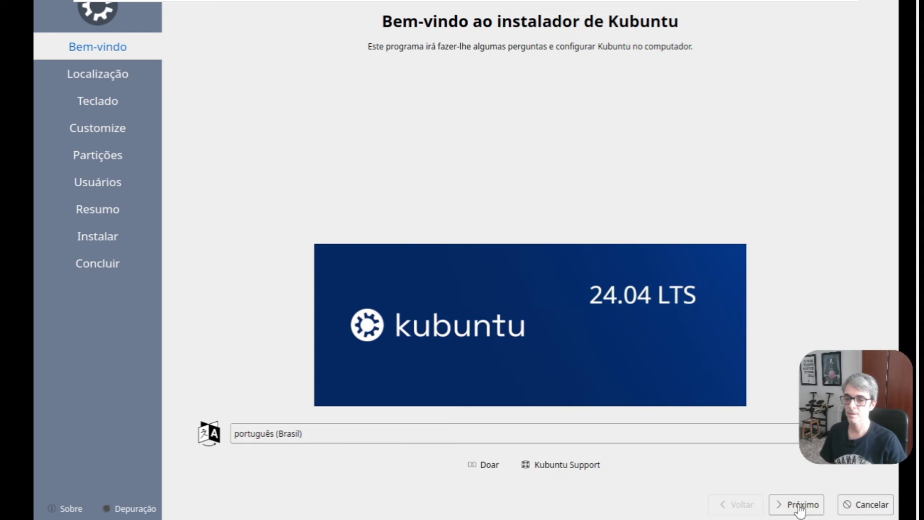
Accept the installer's Brazilian Portuguese language, Sao Paulo location, Portuguese (Brazil) standard keyboard and Normal Installation, continuing to the partitioning page.
{"action": "left_click", "coordinate": [801, 506]}
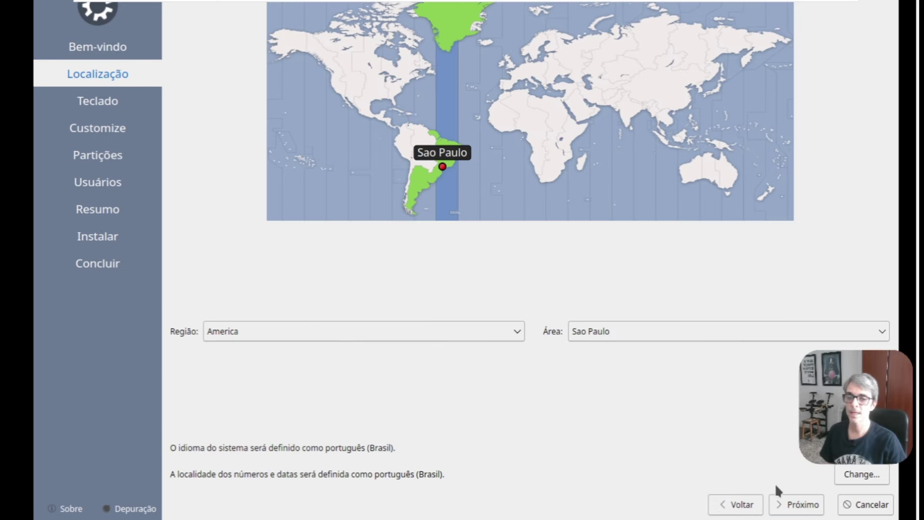
{"action": "left_click", "coordinate": [790, 505]}
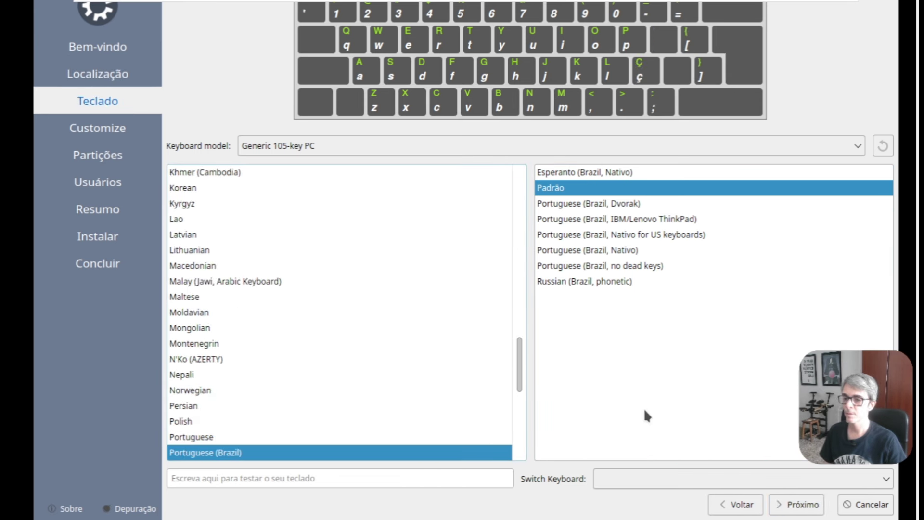
{"action": "left_click", "coordinate": [797, 510]}
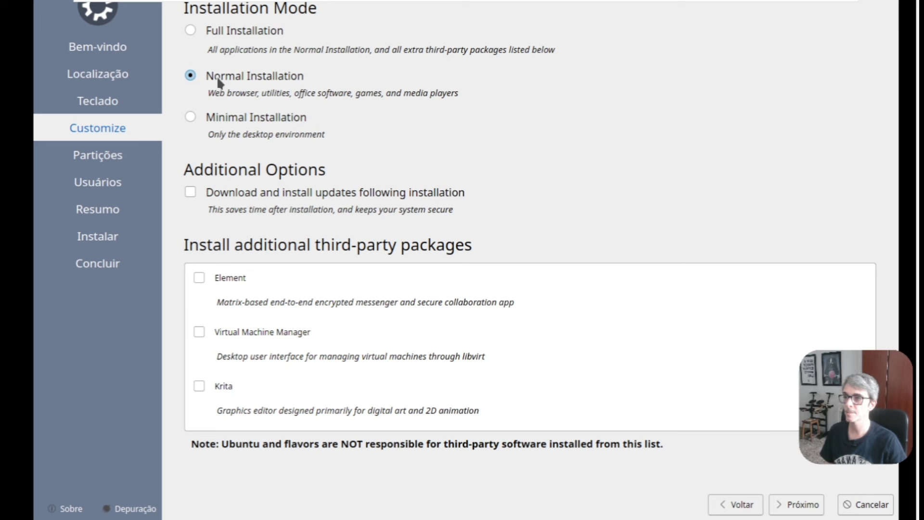
{"action": "left_click", "coordinate": [786, 506]}
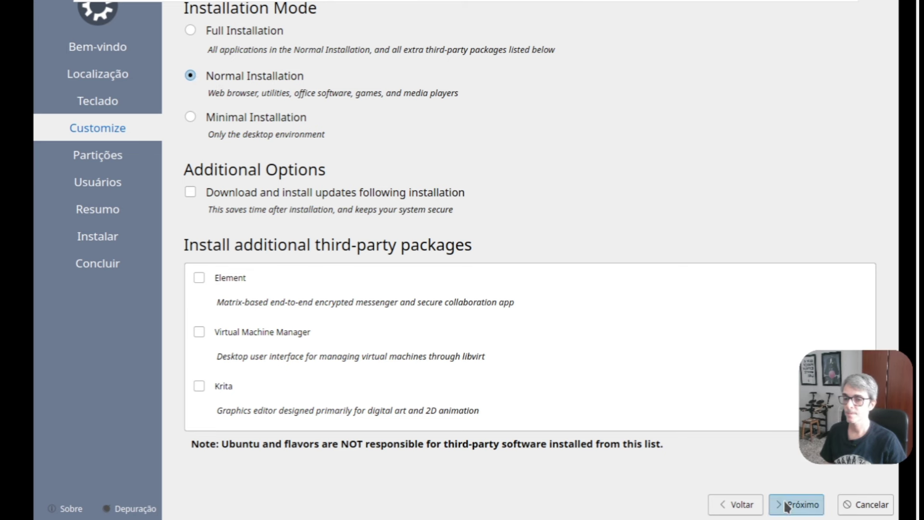
Choose to format the whole VMware virtual disk, keeping swap in a file and picking the ext4 file system.
{"action": "left_click_drag", "start_coordinate": [919, 117], "coordinate": [919, 96]}
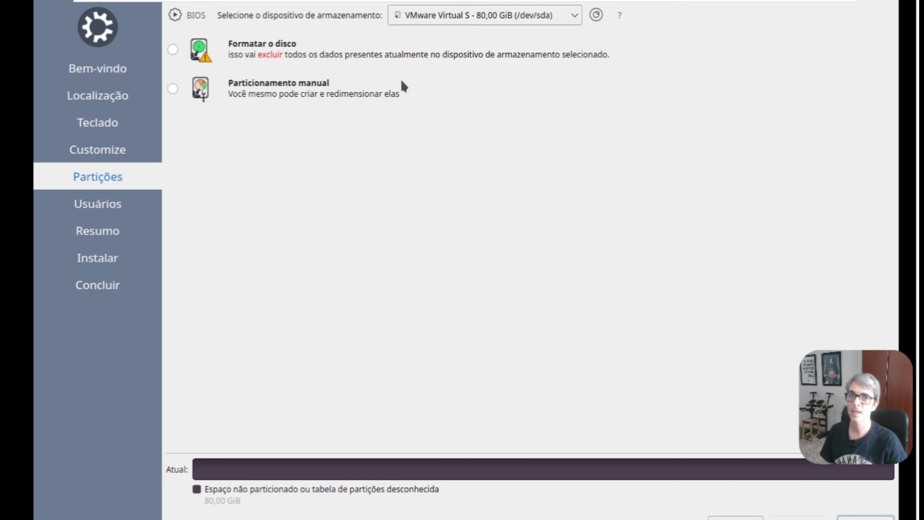
{"action": "left_click", "coordinate": [172, 49]}
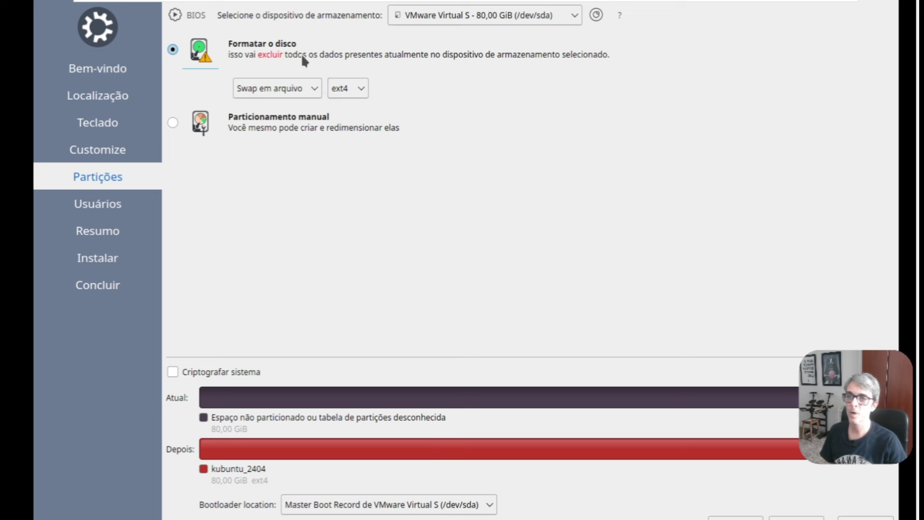
{"action": "left_click", "coordinate": [314, 90]}
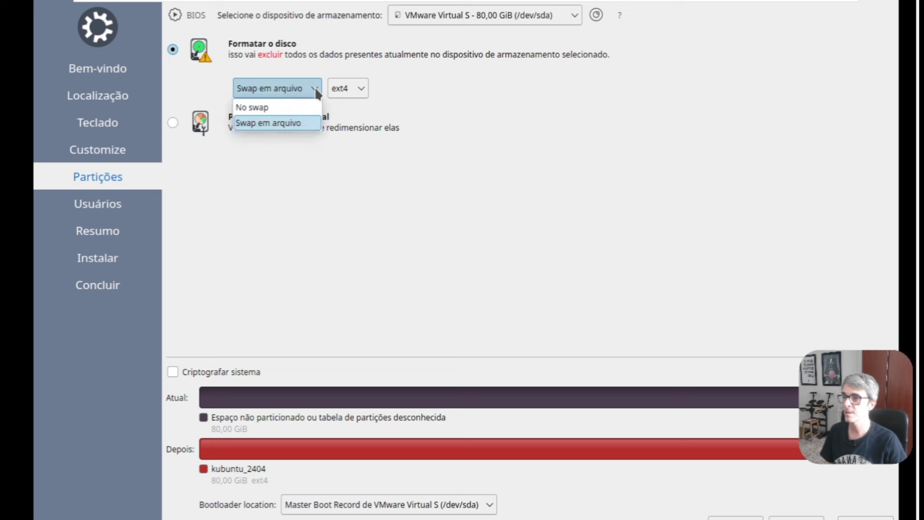
{"action": "left_click", "coordinate": [345, 89]}
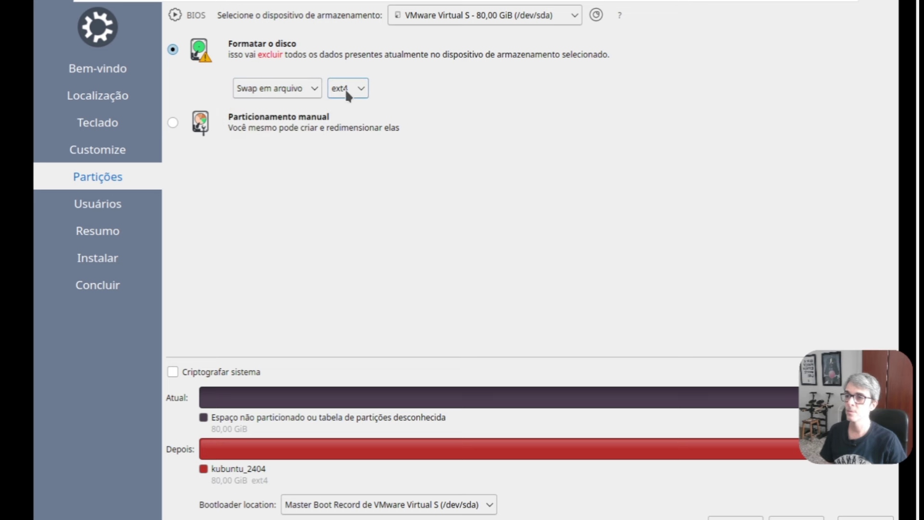
{"action": "left_click", "coordinate": [345, 88]}
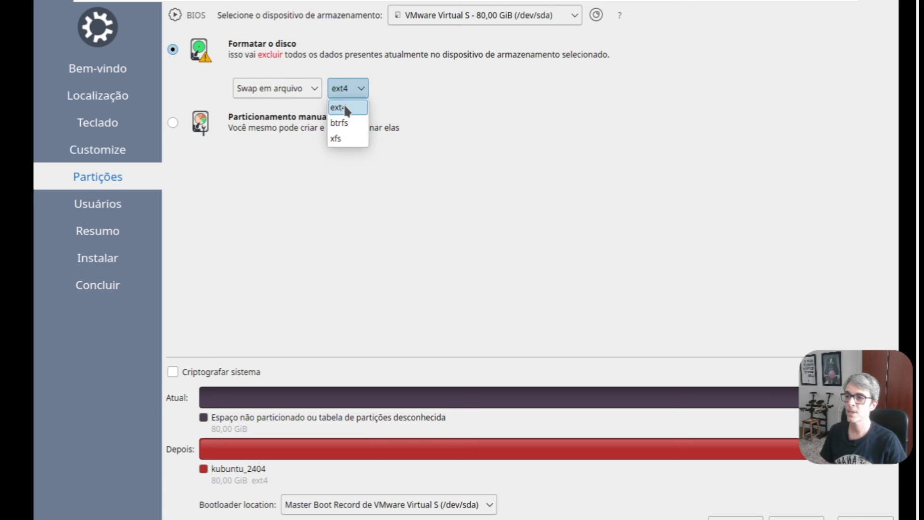
{"action": "left_click", "coordinate": [344, 104]}
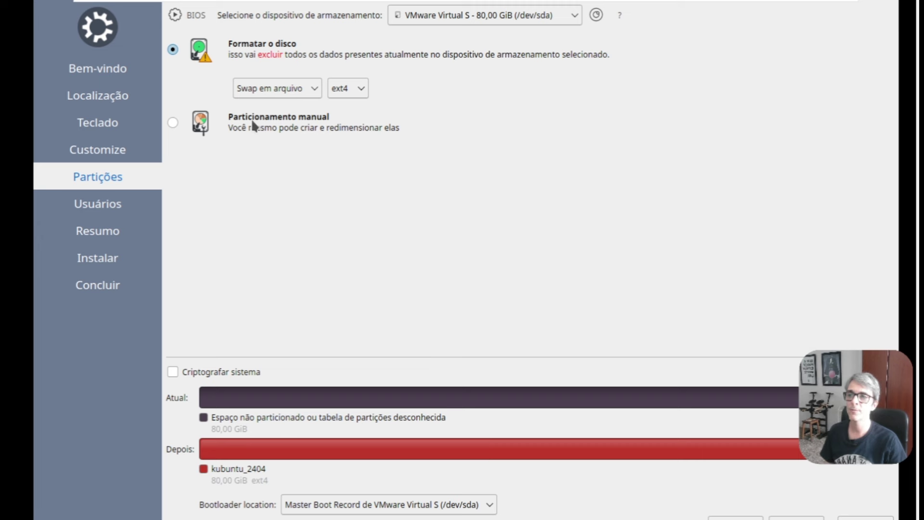
Examine the manual partitioning page and return to the choice of partitioning method.
{"action": "left_click", "coordinate": [173, 125]}
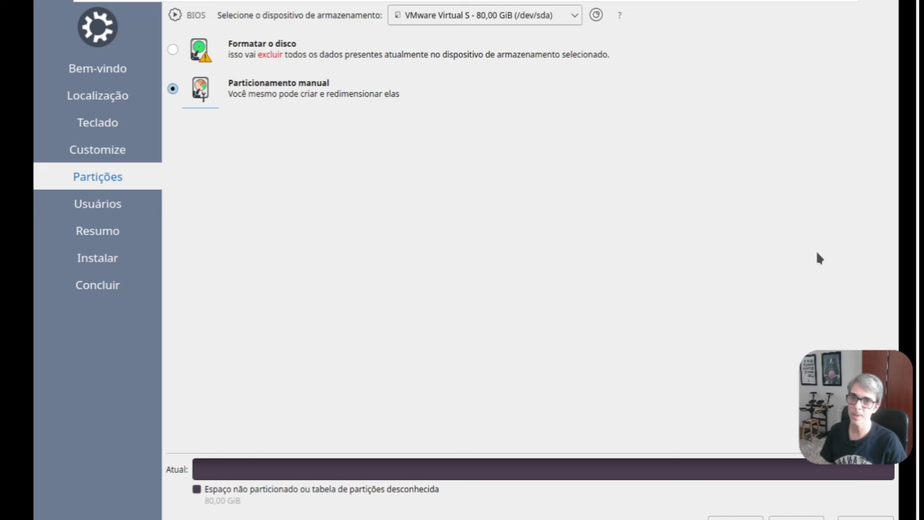
{"action": "left_click", "coordinate": [803, 505]}
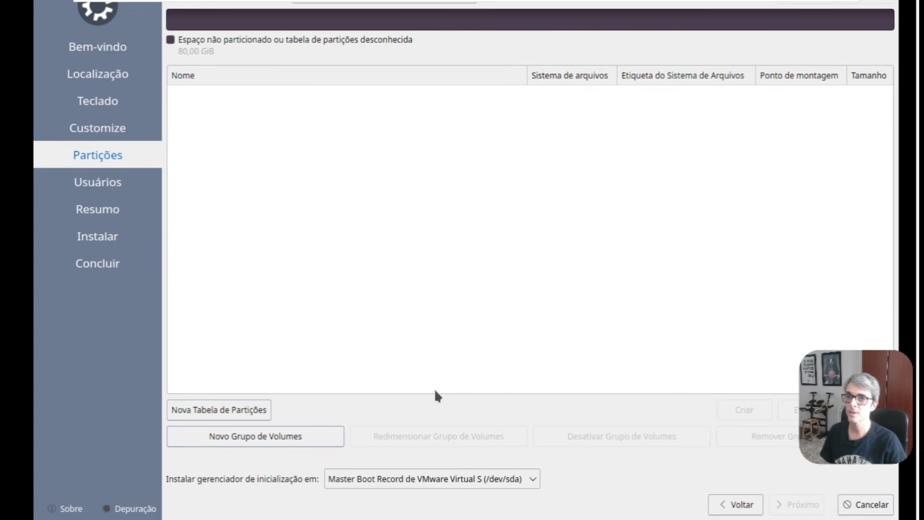
{"action": "left_click", "coordinate": [727, 508]}
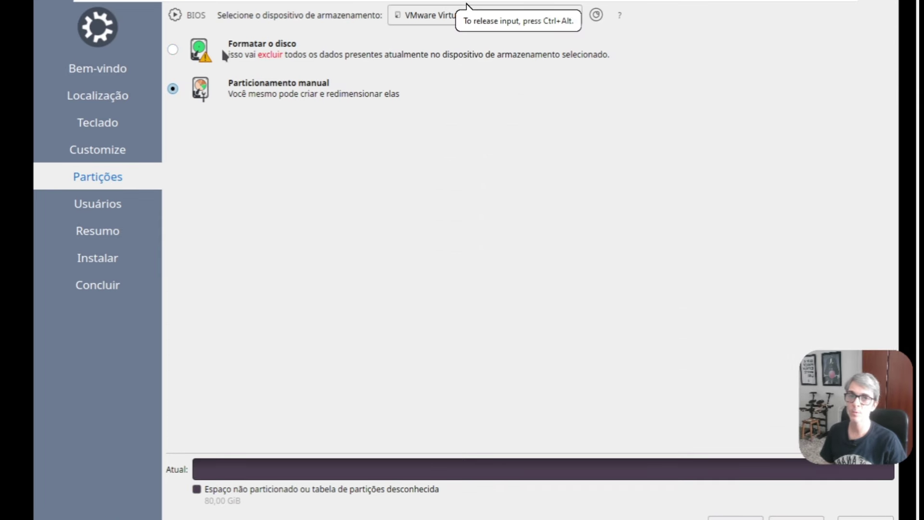
Select formatting the disk with file swap and ext4, and continue to the user account setup.
{"action": "left_click", "coordinate": [171, 49]}
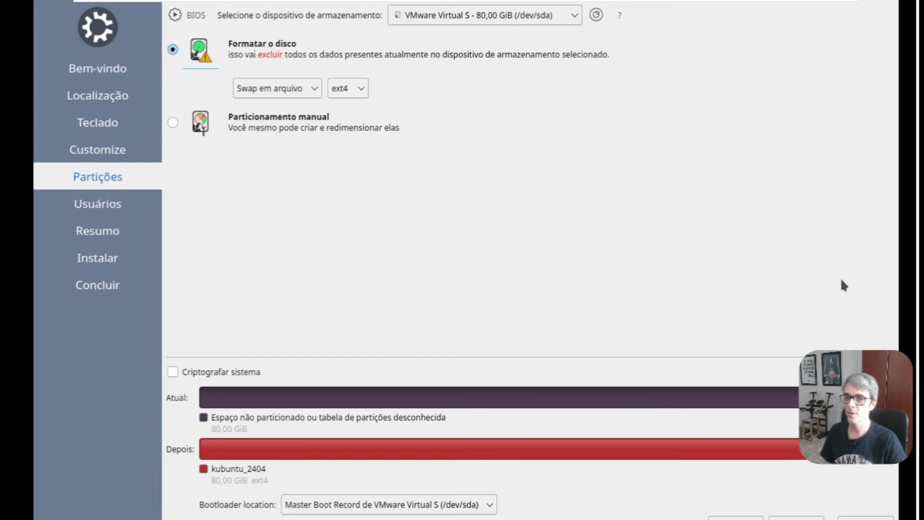
{"action": "left_click_drag", "start_coordinate": [918, 270], "coordinate": [918, 291]}
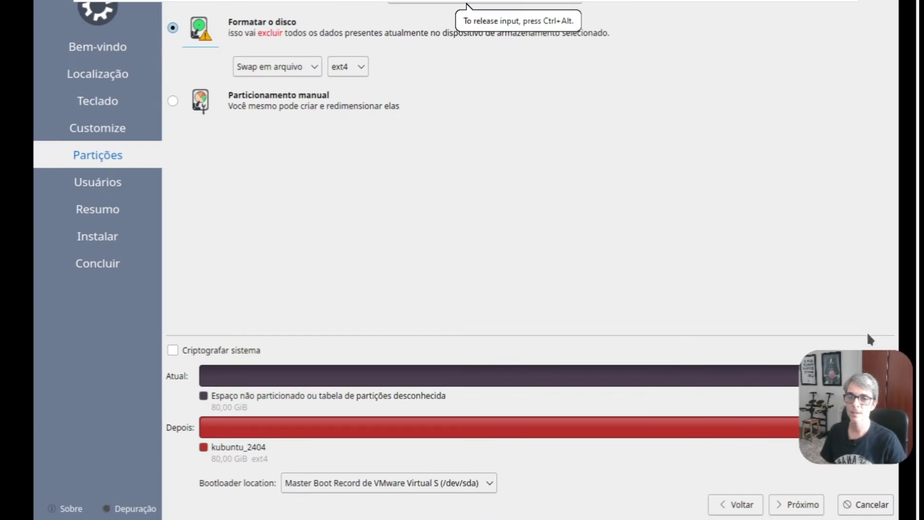
{"action": "left_click", "coordinate": [798, 509]}
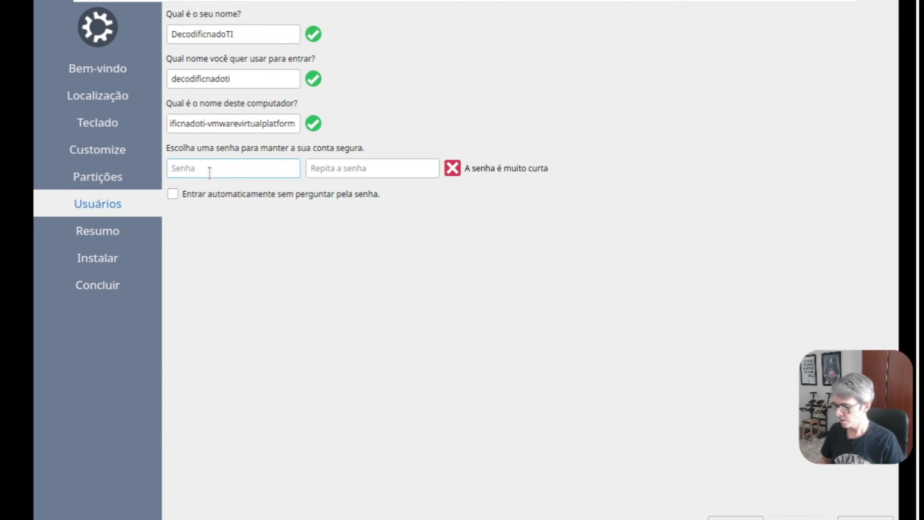
Fill in the user's name and the account password with its repetition, enable automatic login, and continue to the summary.
{"action": "left_click", "coordinate": [208, 169]}
{"action": "type", "text": "••"}
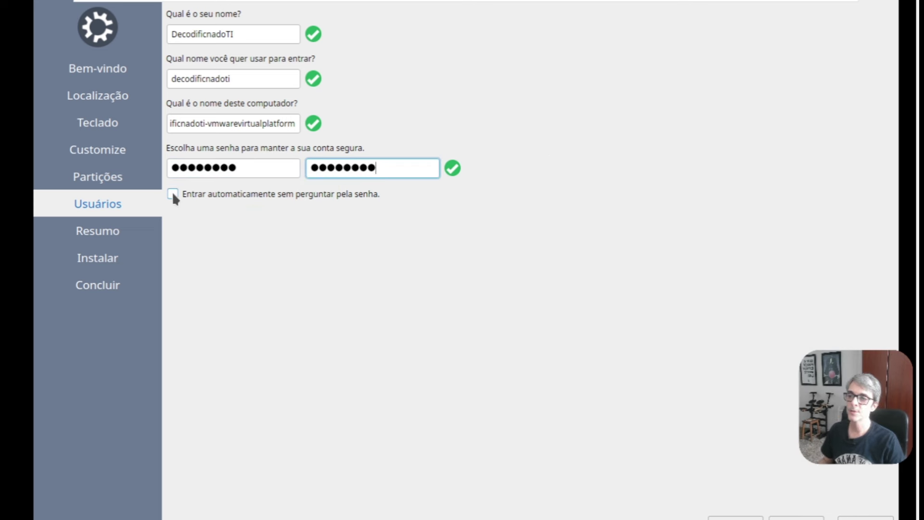
{"action": "left_click", "coordinate": [173, 193]}
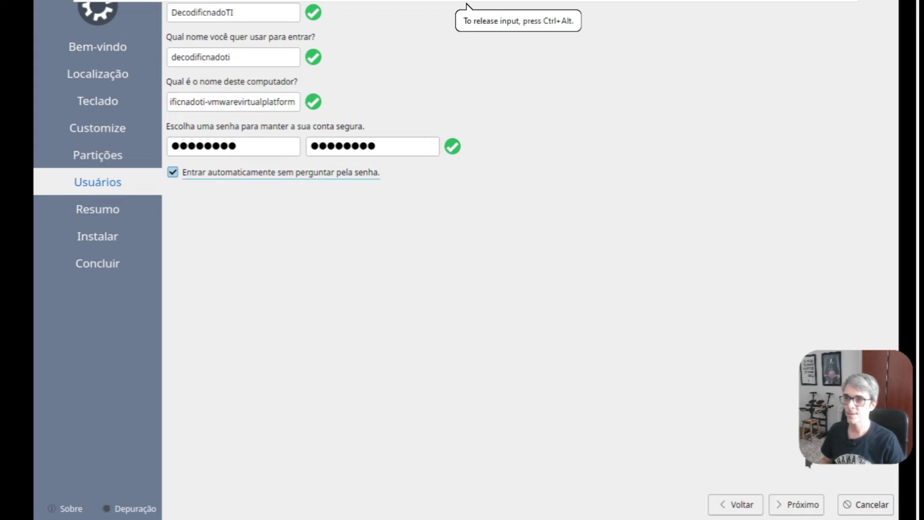
{"action": "left_click", "coordinate": [797, 505]}
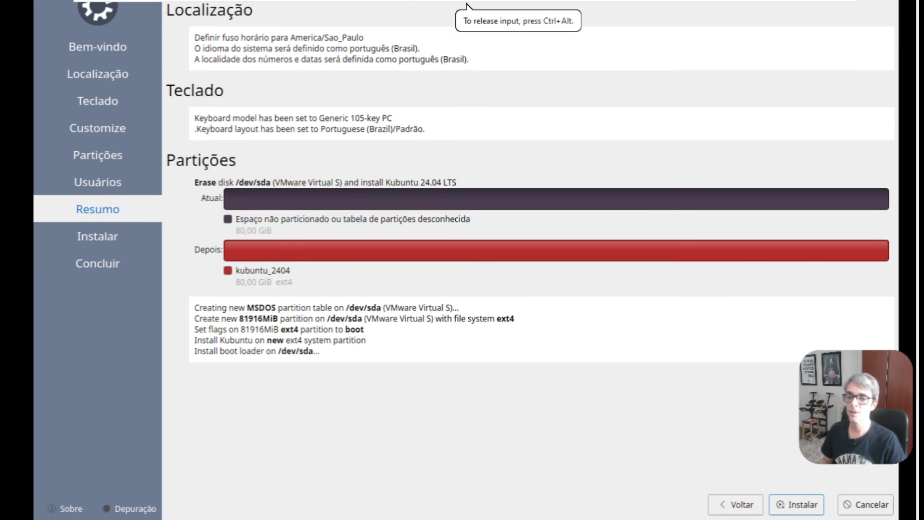
Start and confirm the Kubuntu installation with the summarized settings, and finish it with an immediate restart.
{"action": "left_click", "coordinate": [793, 507]}
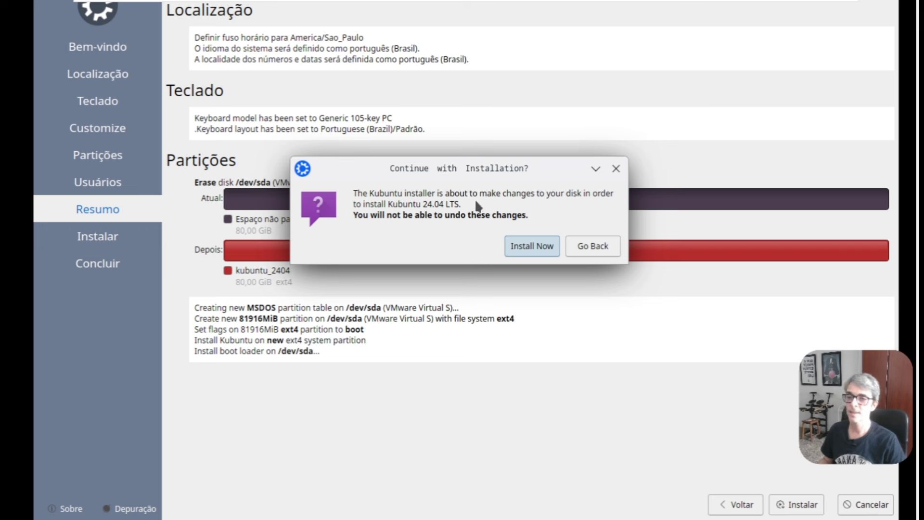
{"action": "left_click", "coordinate": [535, 248]}
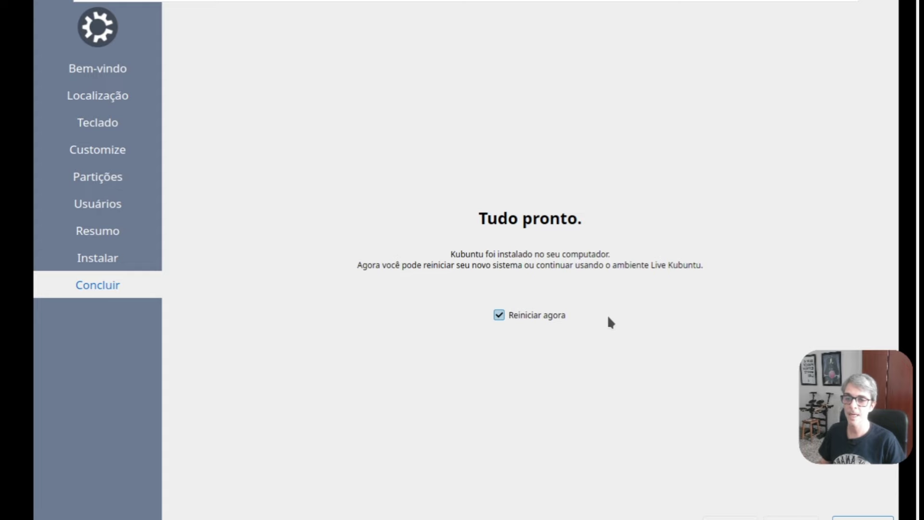
{"action": "left_click", "coordinate": [862, 504]}
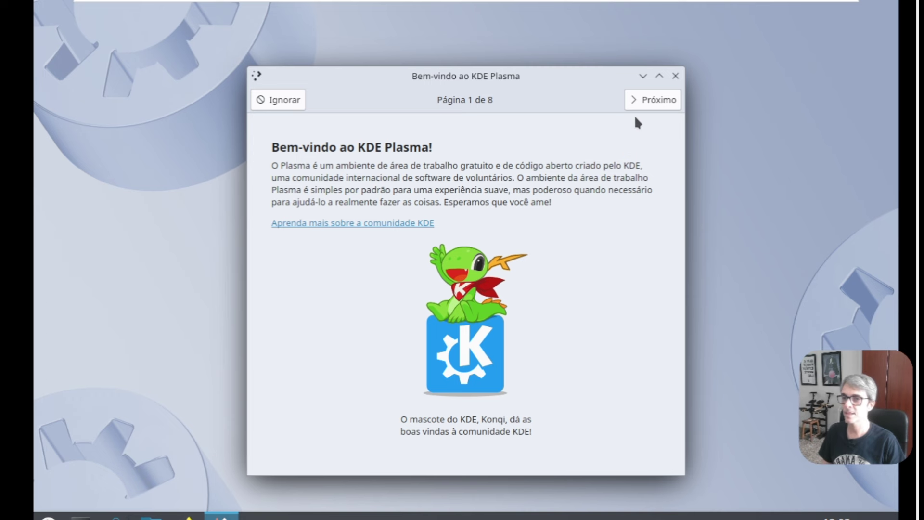
Go through all eight pages of the KDE Plasma welcome tour, leave usage data sharing disabled, and finish it.
{"action": "left_click", "coordinate": [635, 99]}
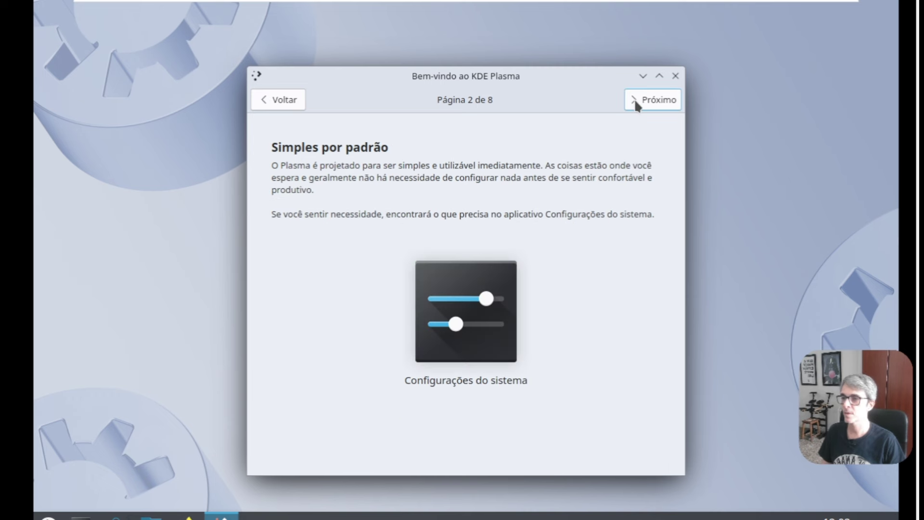
{"action": "left_click", "coordinate": [648, 103]}
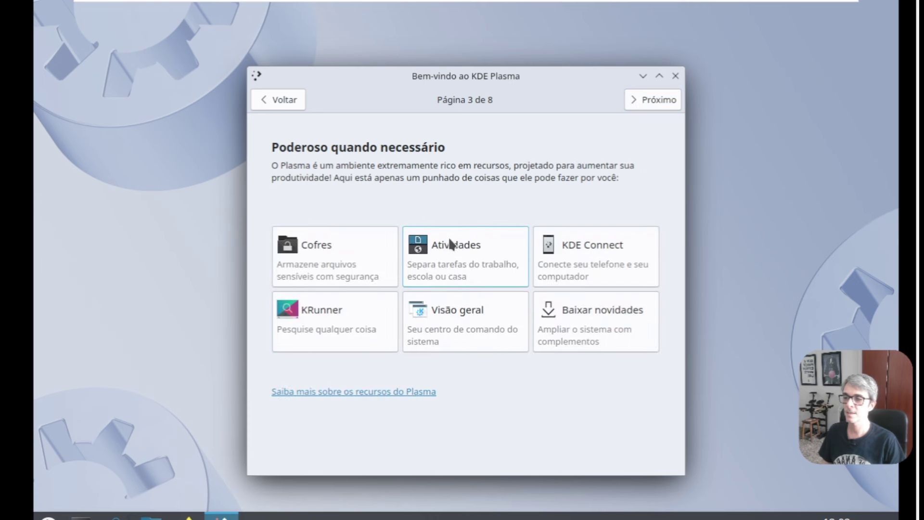
{"action": "left_click", "coordinate": [655, 103]}
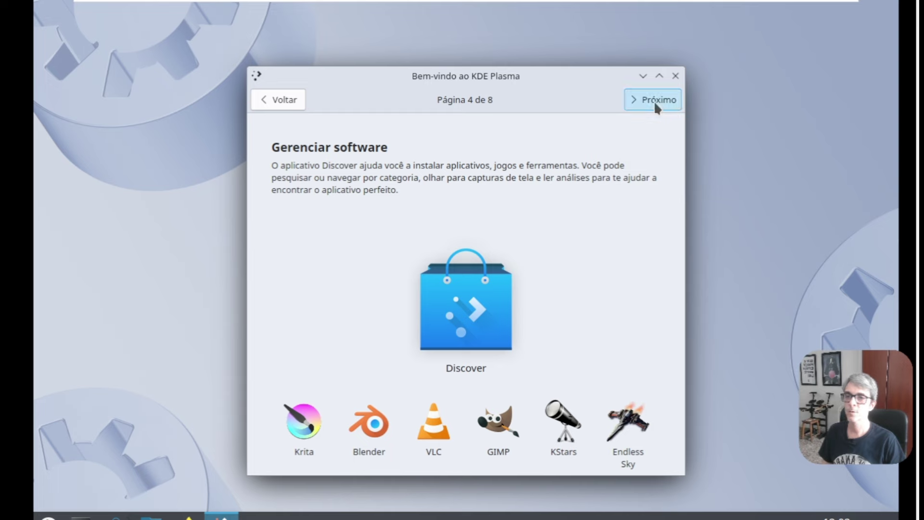
{"action": "left_click", "coordinate": [655, 103]}
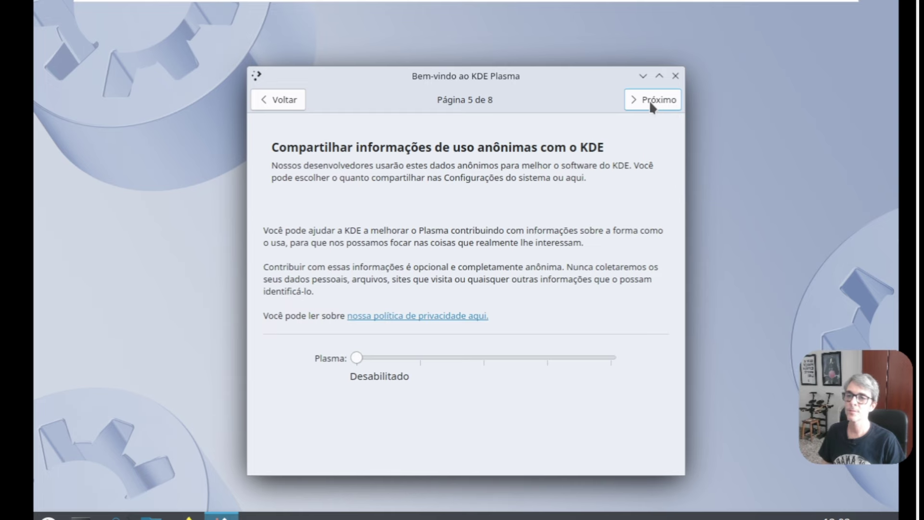
{"action": "left_click", "coordinate": [651, 105]}
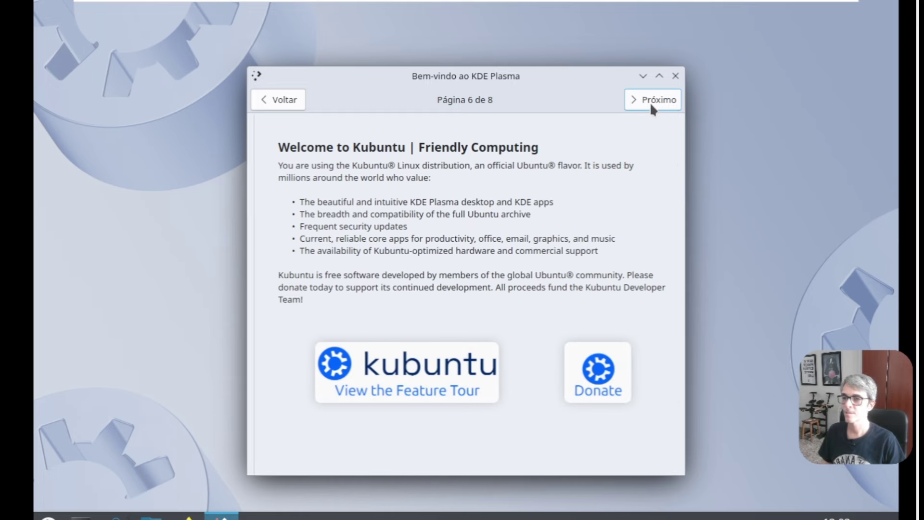
{"action": "left_click", "coordinate": [651, 105]}
{"action": "left_click", "coordinate": [651, 105]}
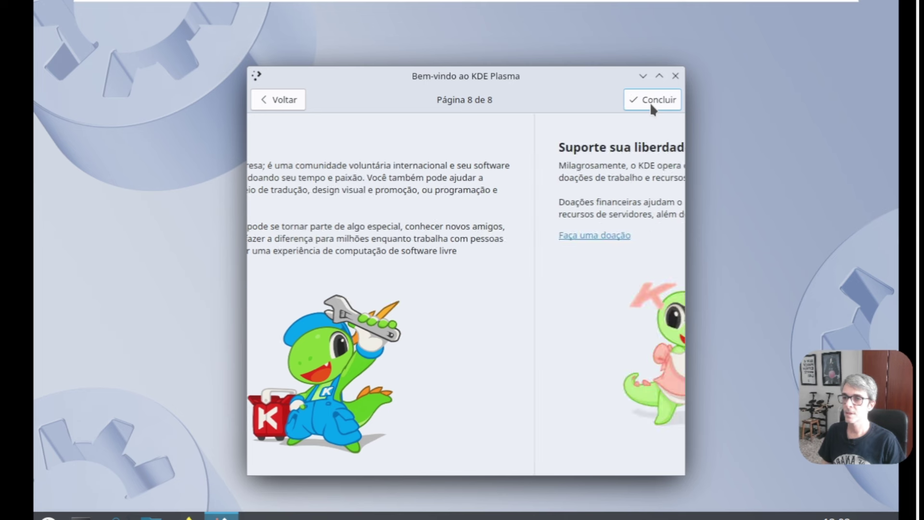
{"action": "left_click", "coordinate": [651, 102]}
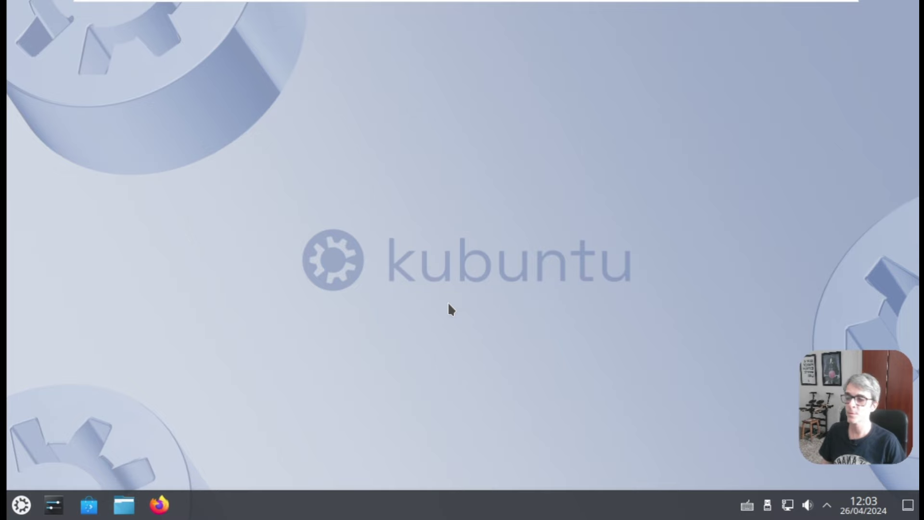
Examine the installed applications in the application launcher by category, from Configurações and Desenvolvimento through Internet and Multimídia to Ajuda.
{"action": "left_click", "coordinate": [22, 507]}
{"action": "left_click", "coordinate": [22, 506]}
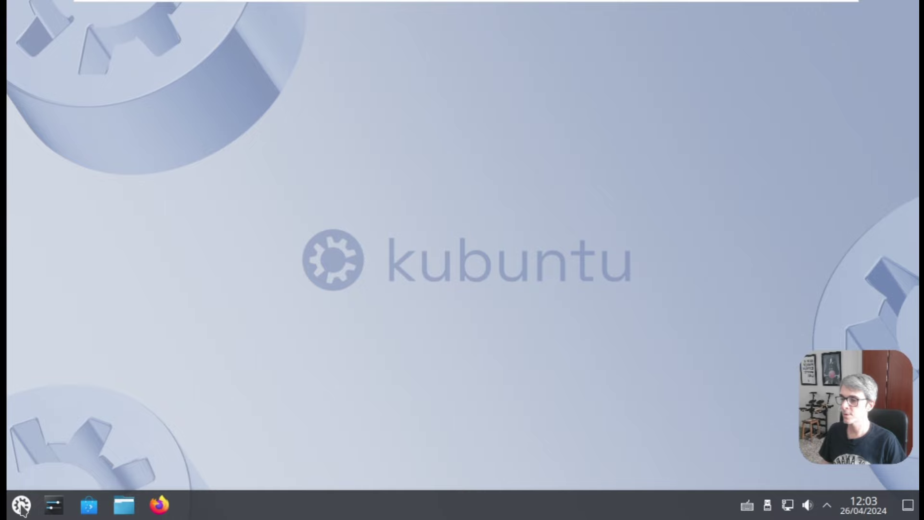
{"action": "left_click", "coordinate": [22, 507]}
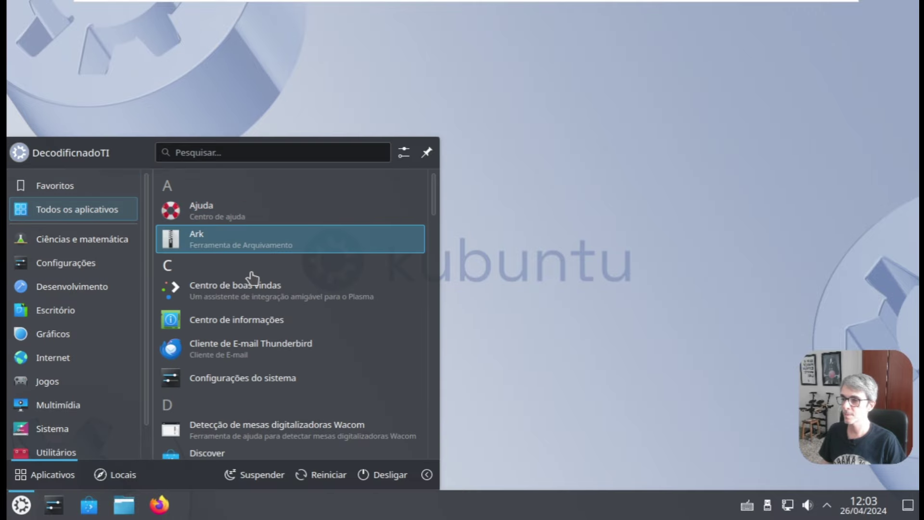
{"action": "scroll", "coordinate": [253, 278], "scroll_direction": "down", "scroll_amount": 1}
{"action": "mouse_move", "coordinate": [74, 249]}
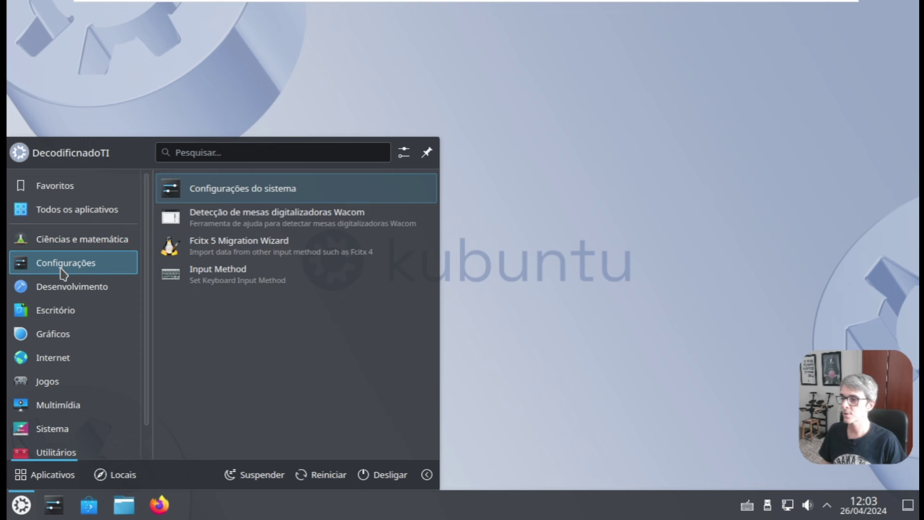
{"action": "mouse_move", "coordinate": [68, 294]}
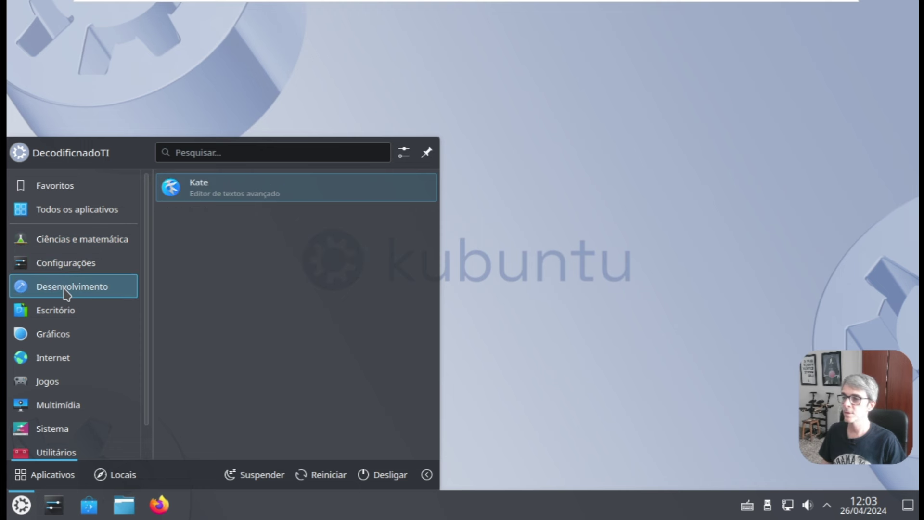
{"action": "mouse_move", "coordinate": [64, 321]}
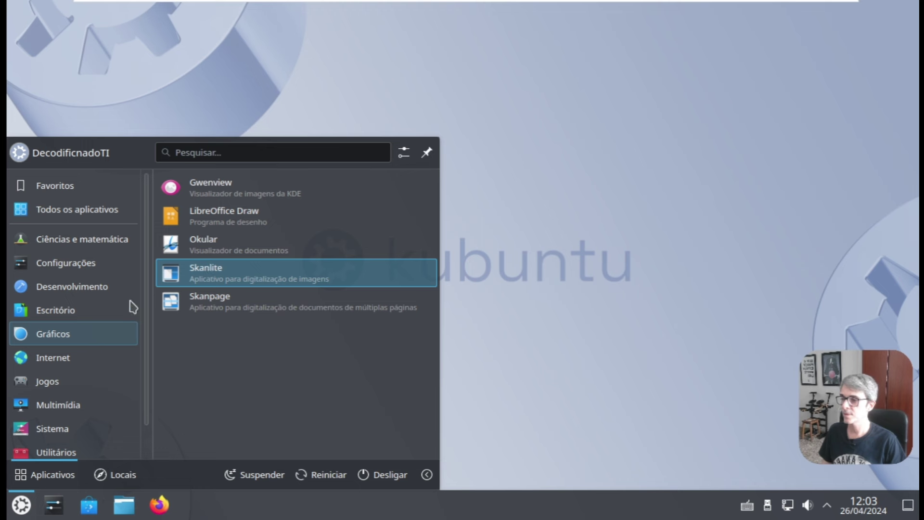
{"action": "mouse_move", "coordinate": [91, 358]}
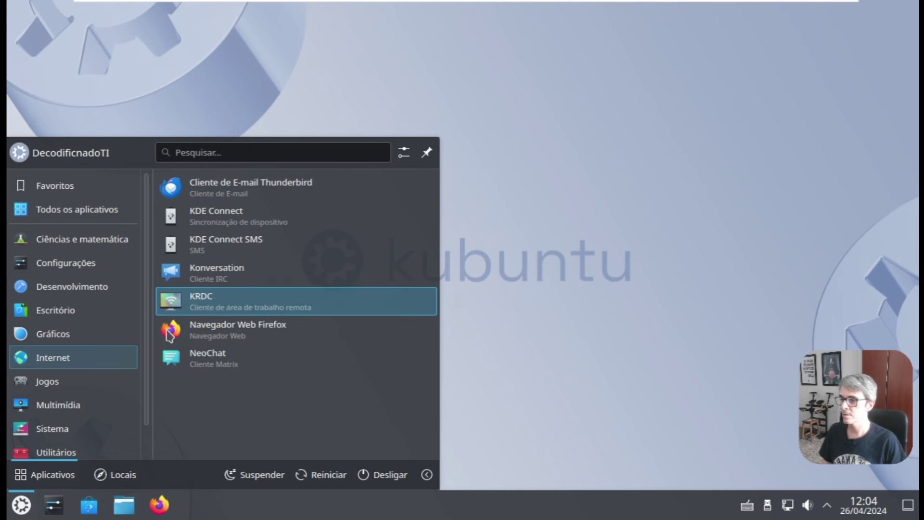
{"action": "mouse_move", "coordinate": [78, 387]}
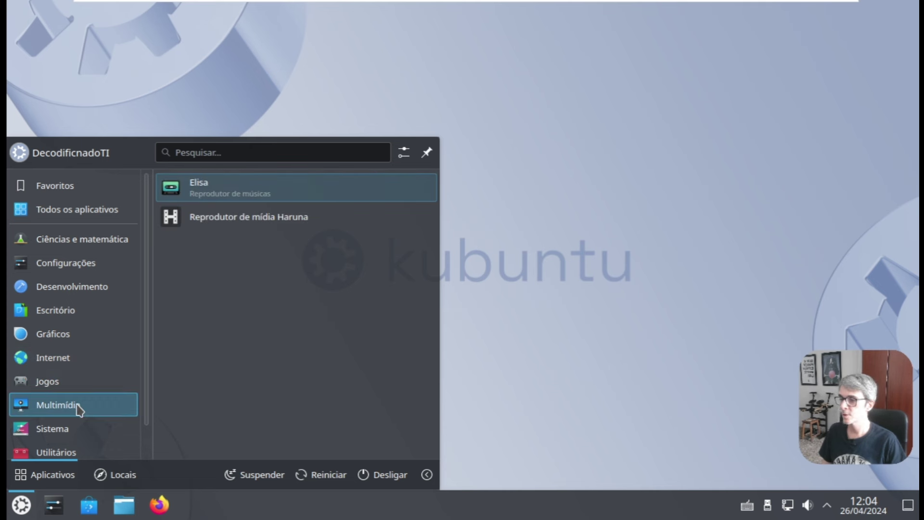
{"action": "mouse_move", "coordinate": [69, 435]}
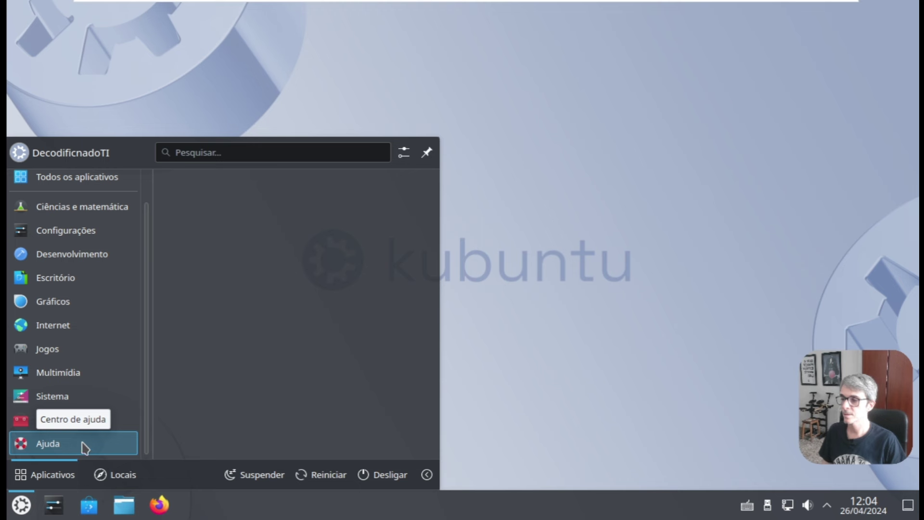
View the launcher's Locais section, checking Computador, Histórico and Usado frequentemente.
{"action": "left_click", "coordinate": [115, 475]}
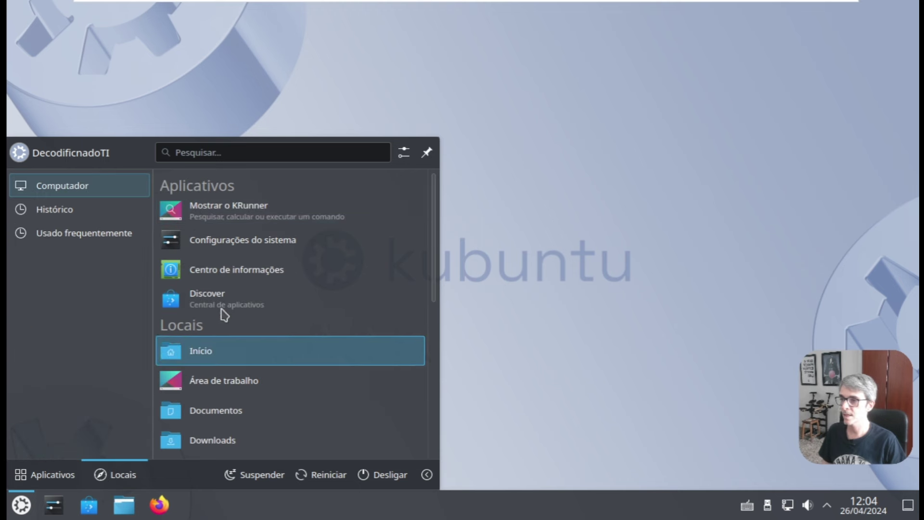
{"action": "mouse_move", "coordinate": [89, 213]}
{"action": "mouse_move", "coordinate": [79, 243]}
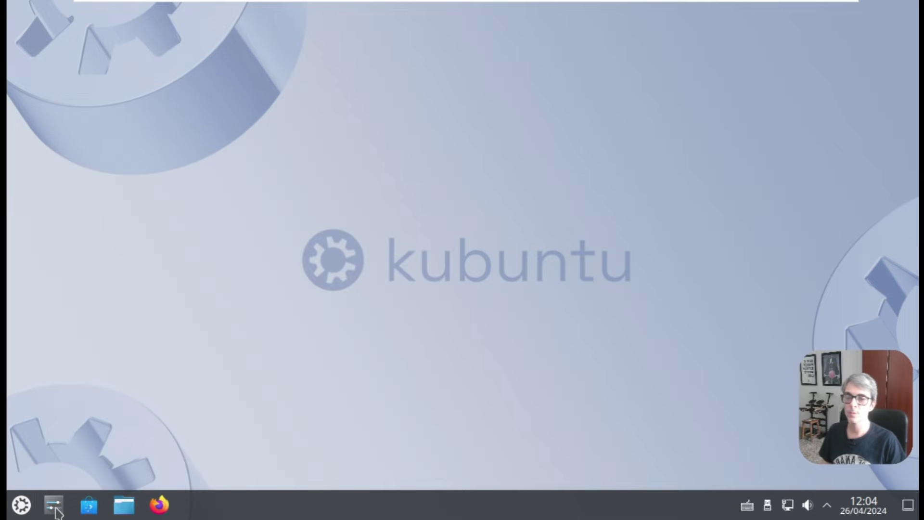
Open the system settings and look through the full list of configuration categories.
{"action": "left_click", "coordinate": [53, 505]}
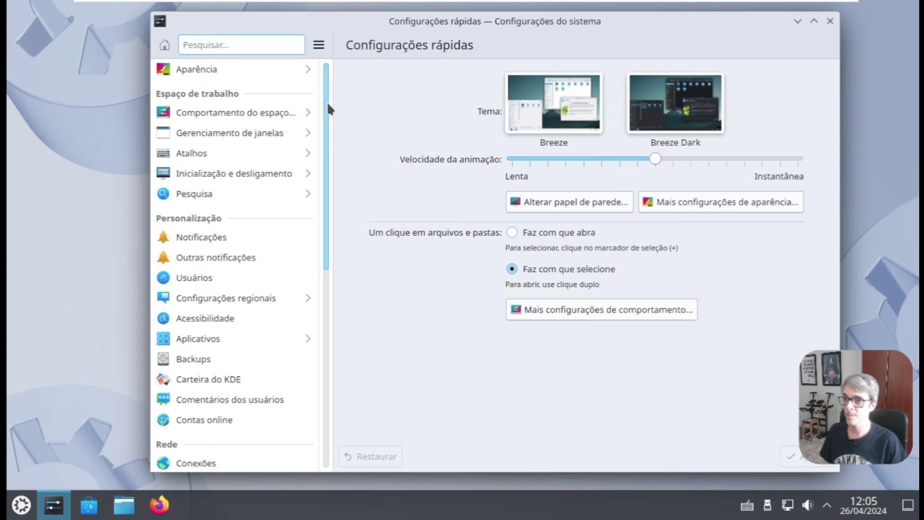
{"action": "scroll", "coordinate": [327, 126], "scroll_direction": "down", "scroll_amount": 1}
{"action": "left_click_drag", "start_coordinate": [328, 126], "coordinate": [314, 329]}
{"action": "scroll", "coordinate": [313, 324], "scroll_direction": "up", "scroll_amount": 15}
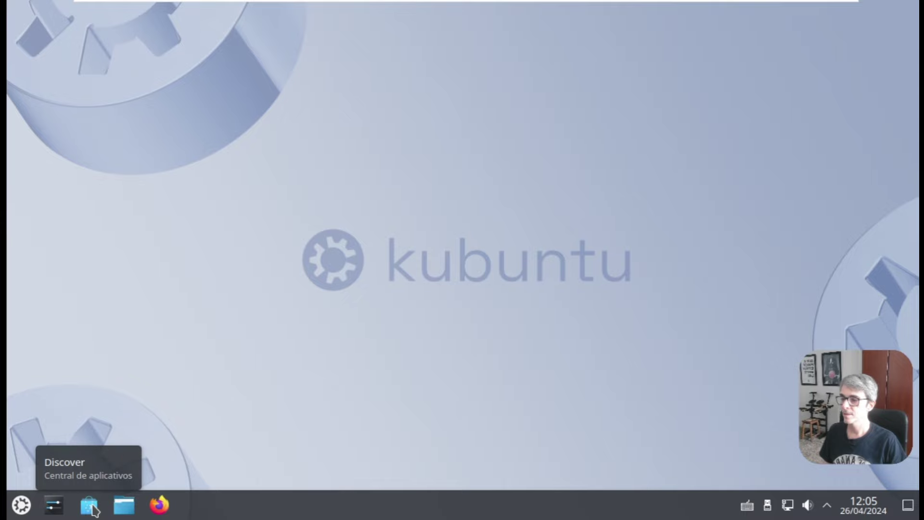
Open the Discover software center and look over its featured applications and the list of installed items.
{"action": "left_click", "coordinate": [89, 505]}
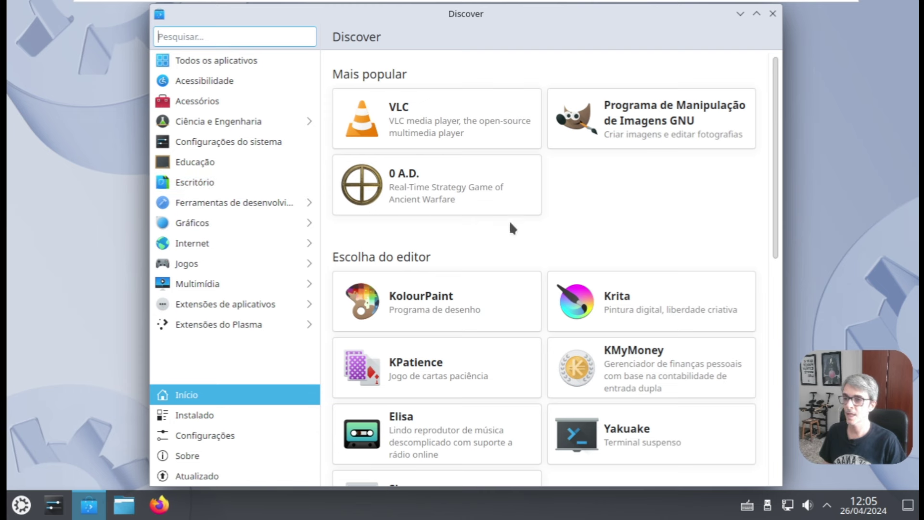
{"action": "scroll", "coordinate": [780, 145], "scroll_direction": "down", "scroll_amount": 8}
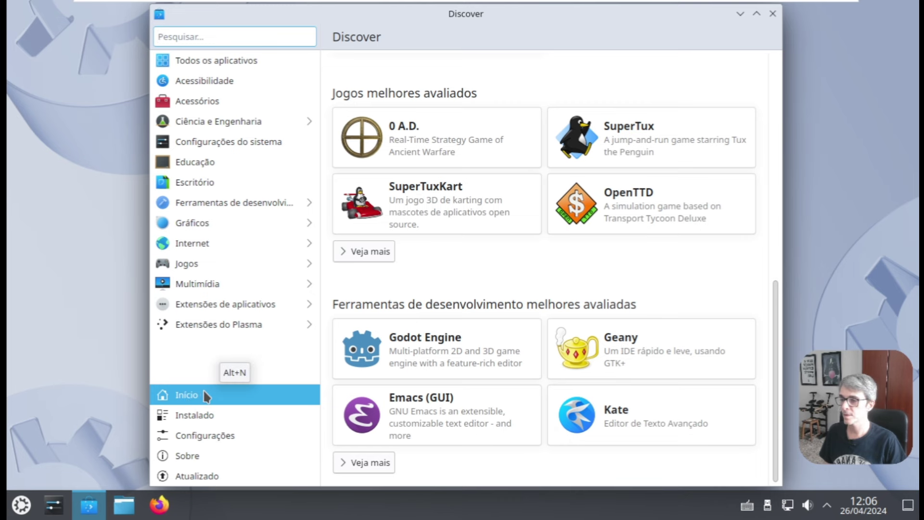
{"action": "left_click", "coordinate": [197, 416]}
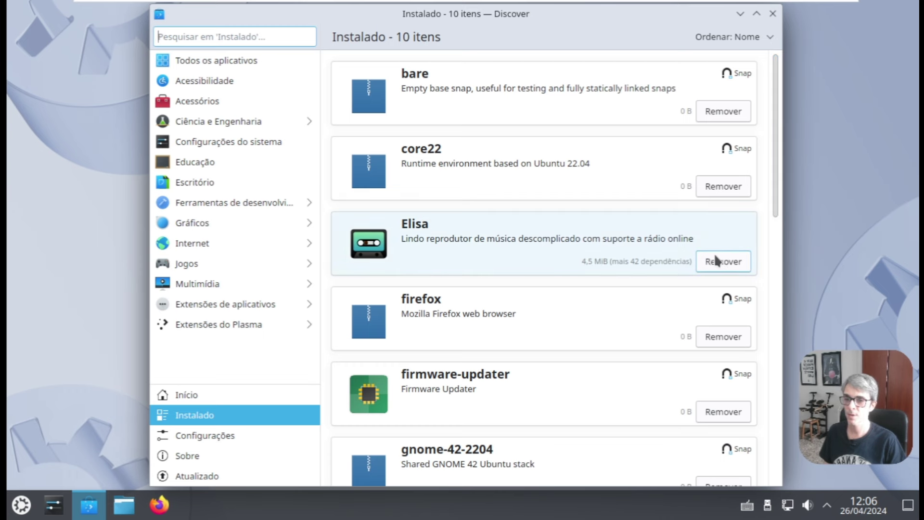
Review Discover's source settings with the Flatpak backend option, its Sobre page, and its updates page.
{"action": "left_click", "coordinate": [207, 436]}
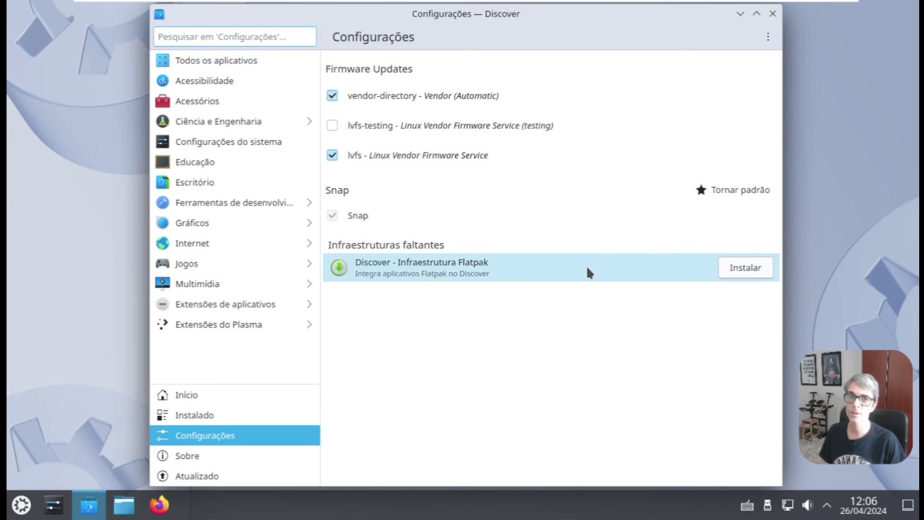
{"action": "left_click", "coordinate": [166, 456]}
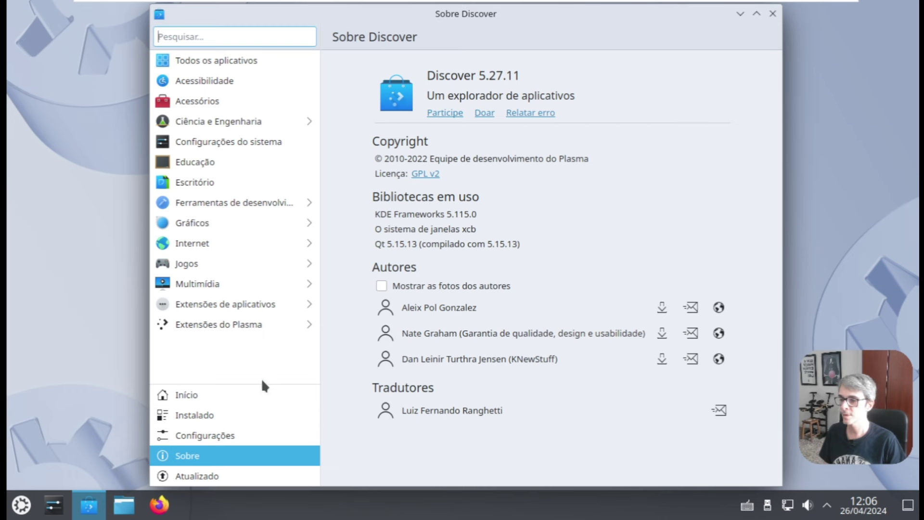
{"action": "left_click", "coordinate": [219, 474]}
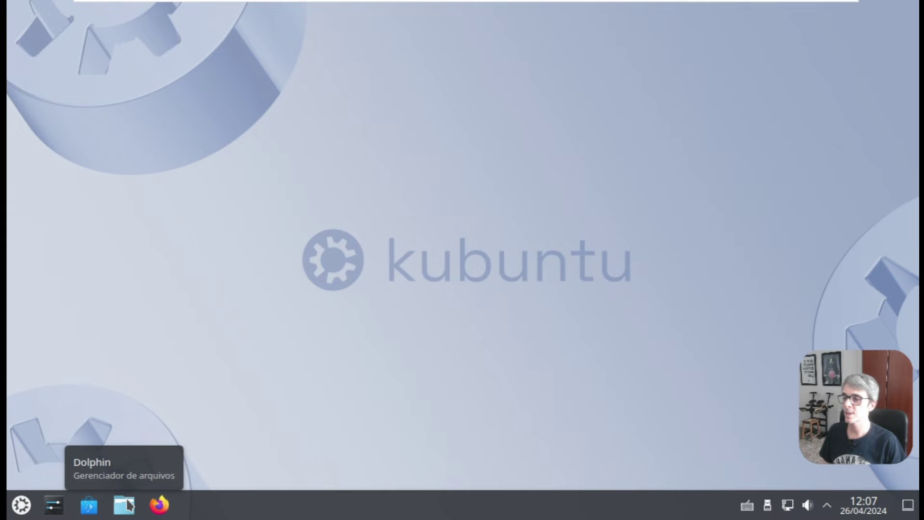
Look at the Dolphin file manager and show the hidden notification and status items of the system tray.
{"action": "left_click", "coordinate": [126, 505]}
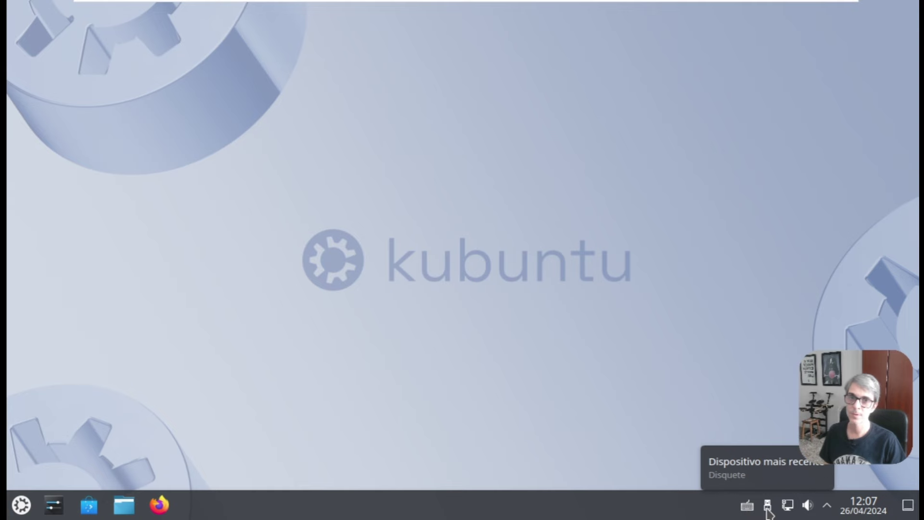
{"action": "left_click", "coordinate": [829, 508]}
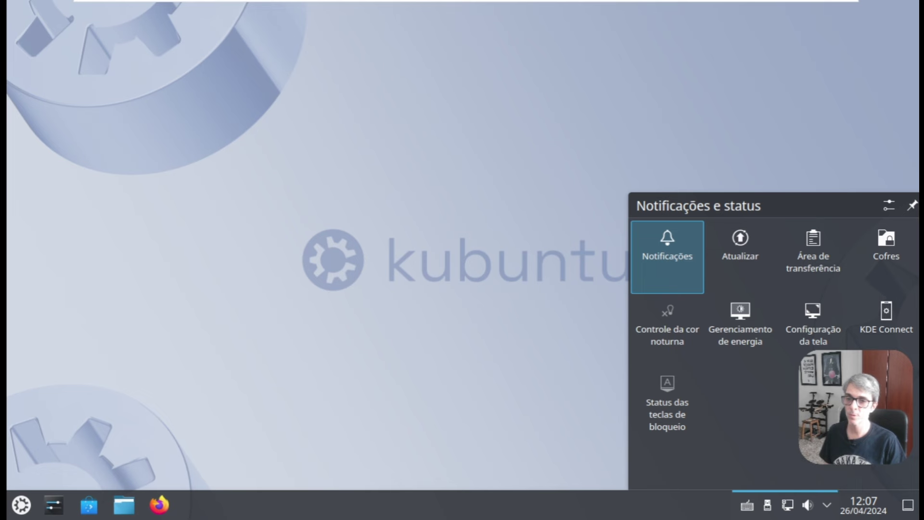